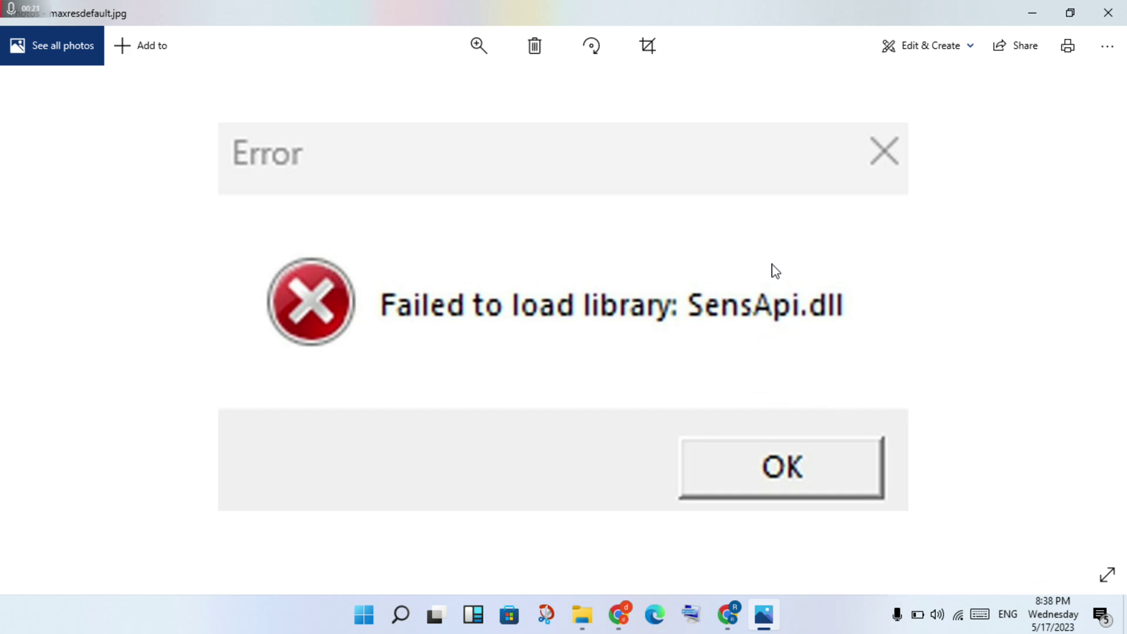
# Step: Close the SensApi.dll error screenshot in Photos and bring back the Chrome sensapi.dll search
pyautogui.click(1108, 12)
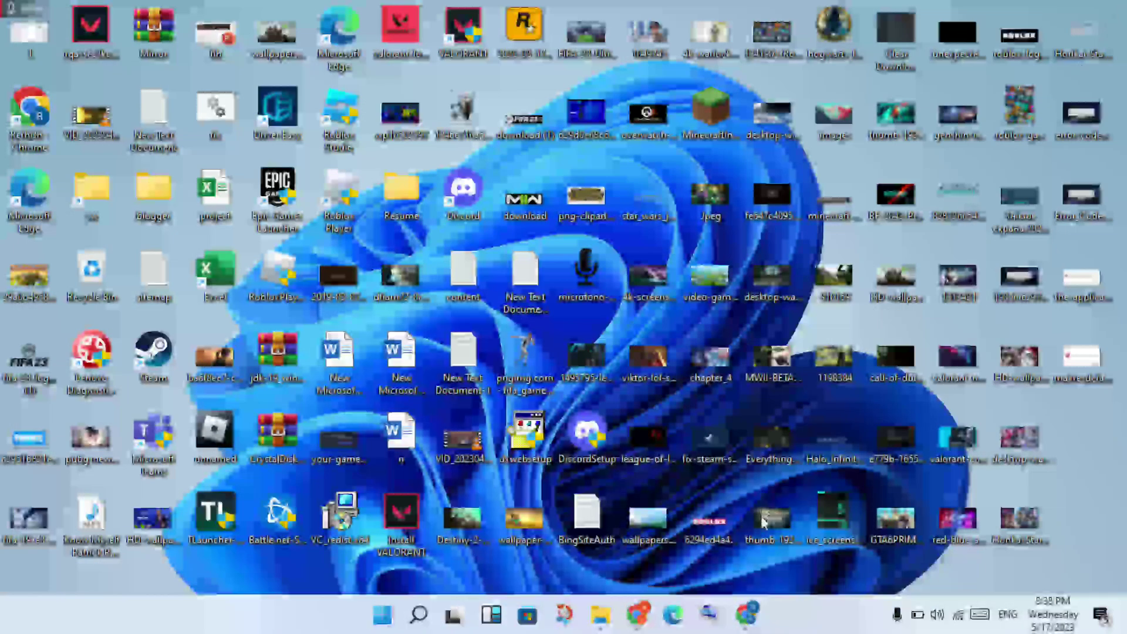
pyautogui.click(745, 616)
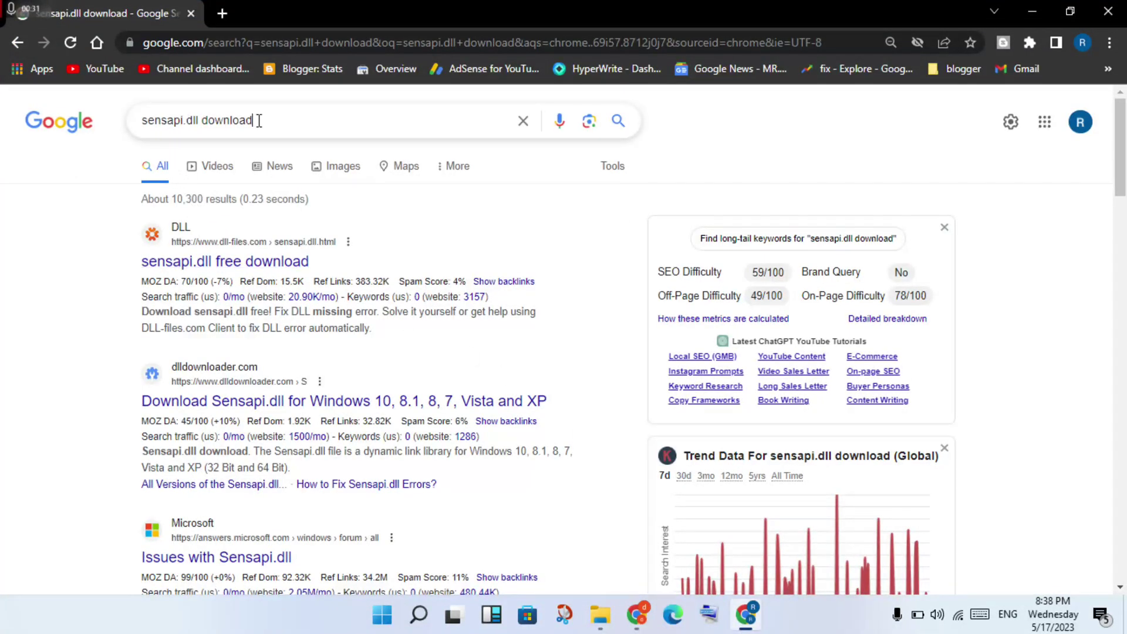
# Step: Open the dll-files.com 'sensapi.dll free download' result from the Google search results
pyautogui.click(159, 123)
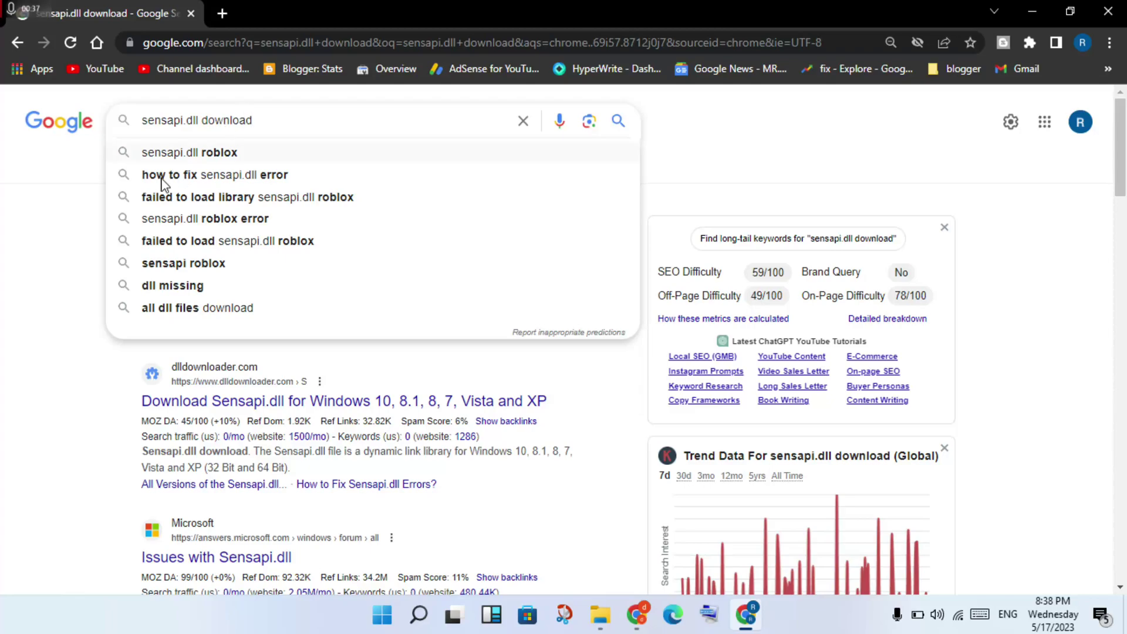
pyautogui.click(69, 217)
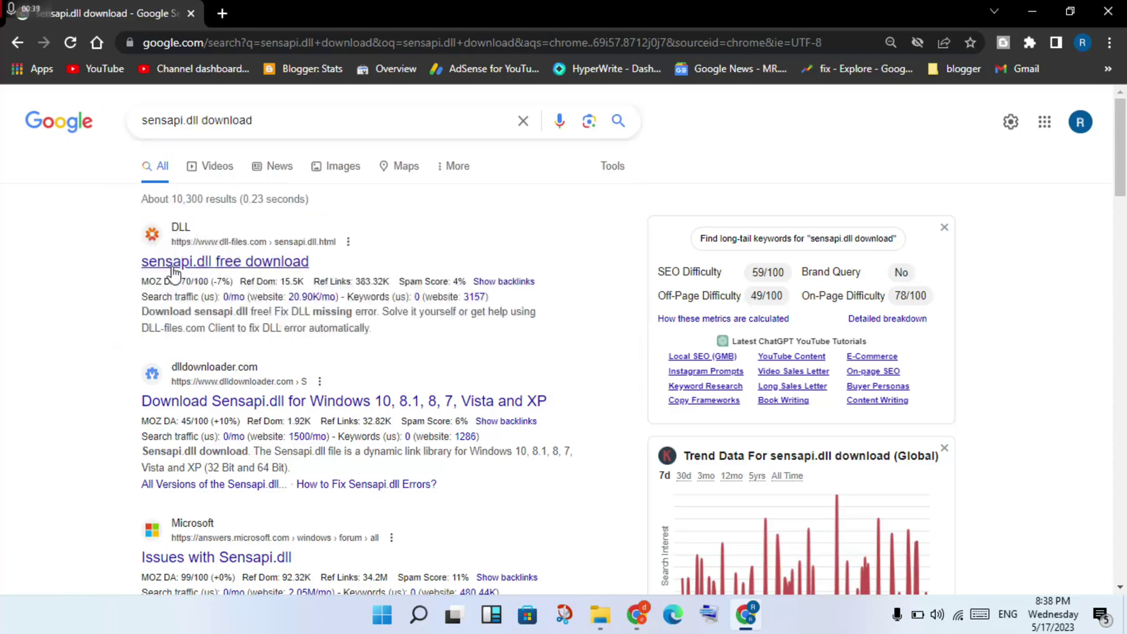
pyautogui.click(224, 265)
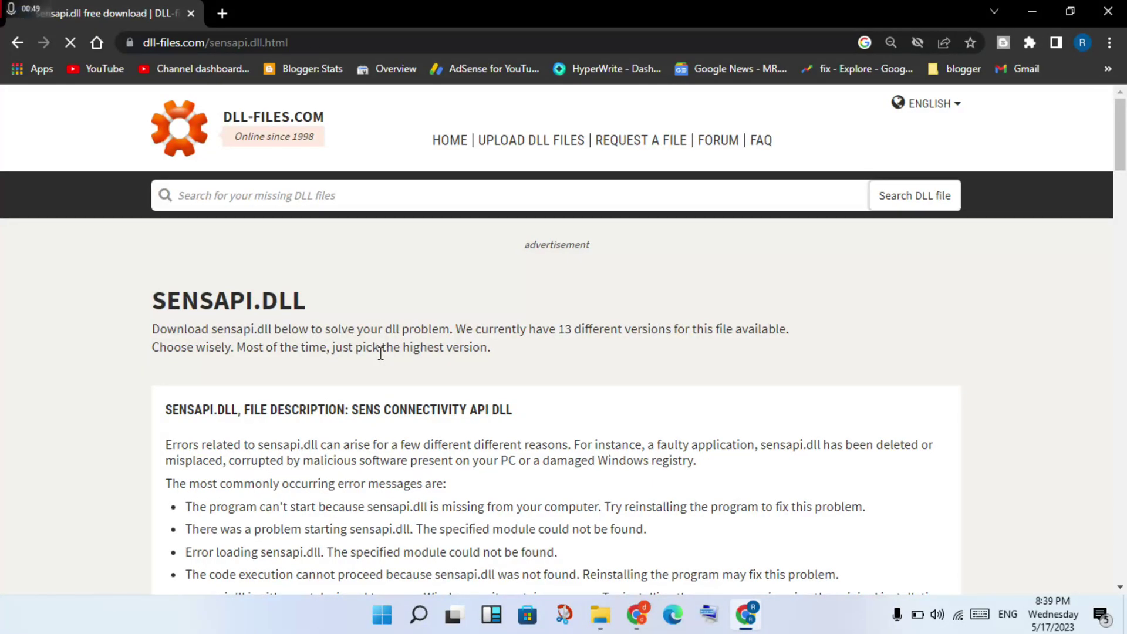
# Step: Download the first 32-bit sensapi.dll version 10.0.14393.0 from the version list
pyautogui.scroll(-6, 380, 353)
pyautogui.scroll(-4, 380, 352)
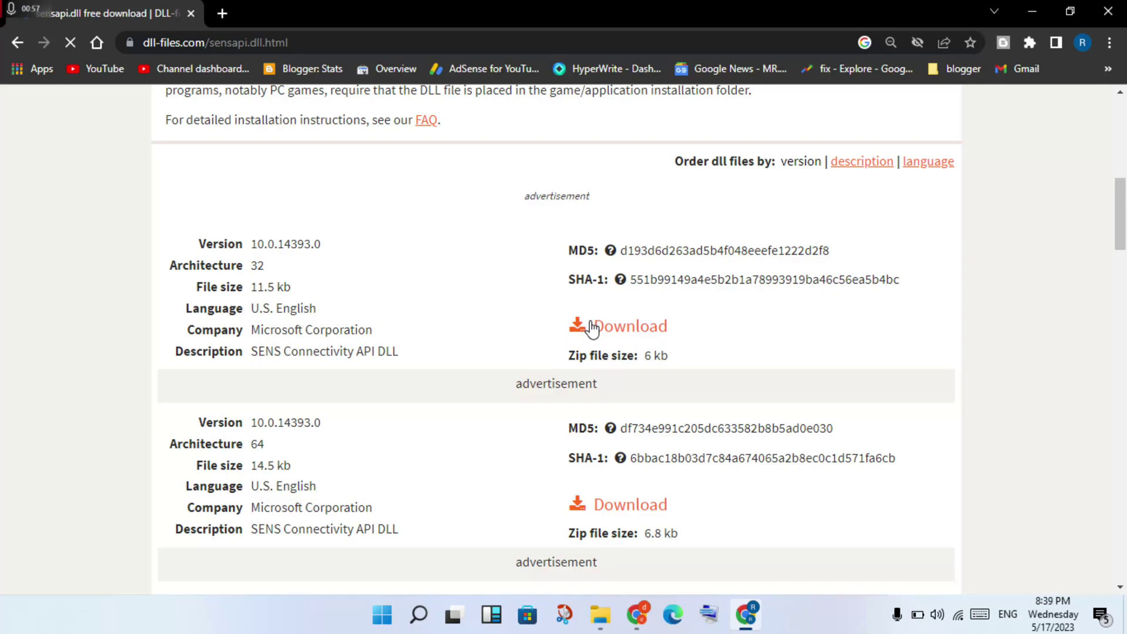
pyautogui.click(635, 329)
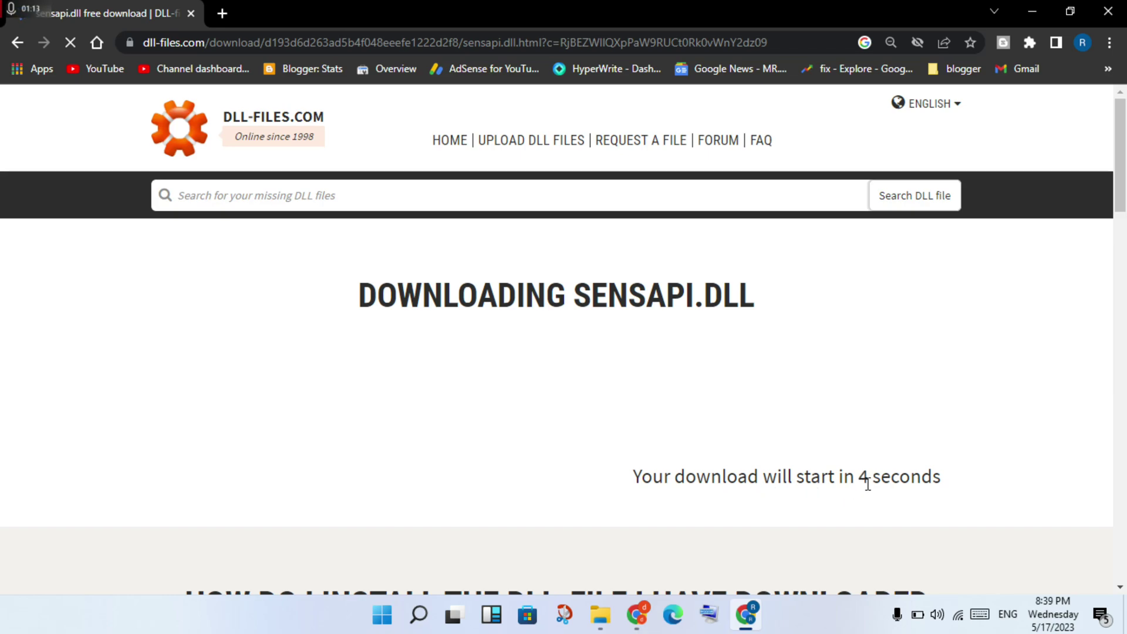
pyautogui.click(836, 517)
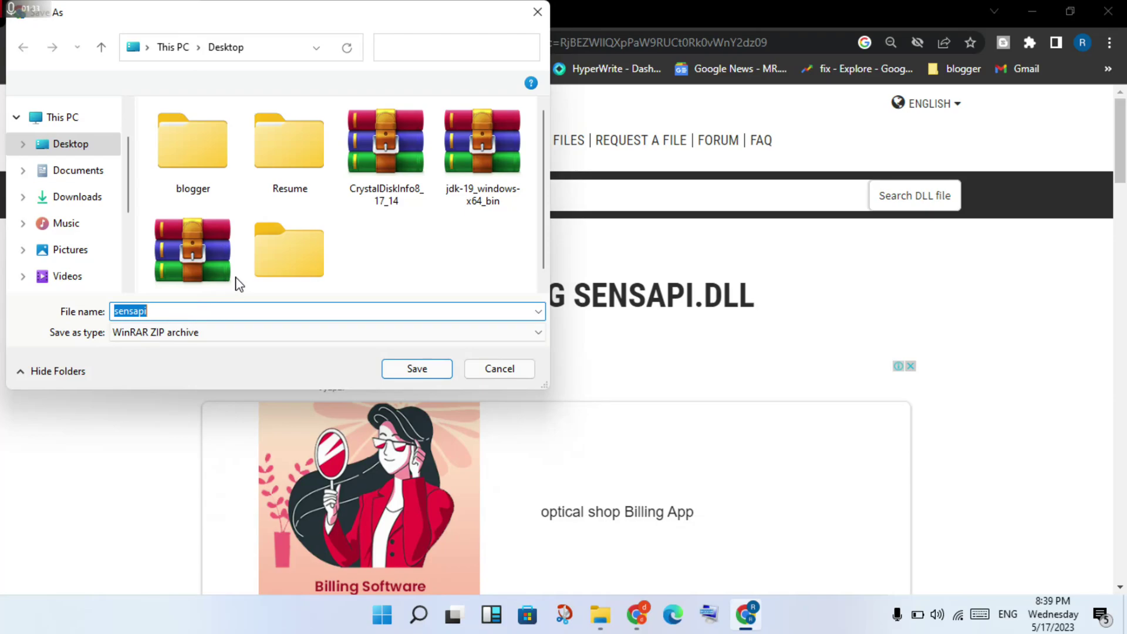
# Step: Save the sensapi archive to the Desktop and close Chrome
pyautogui.click(430, 378)
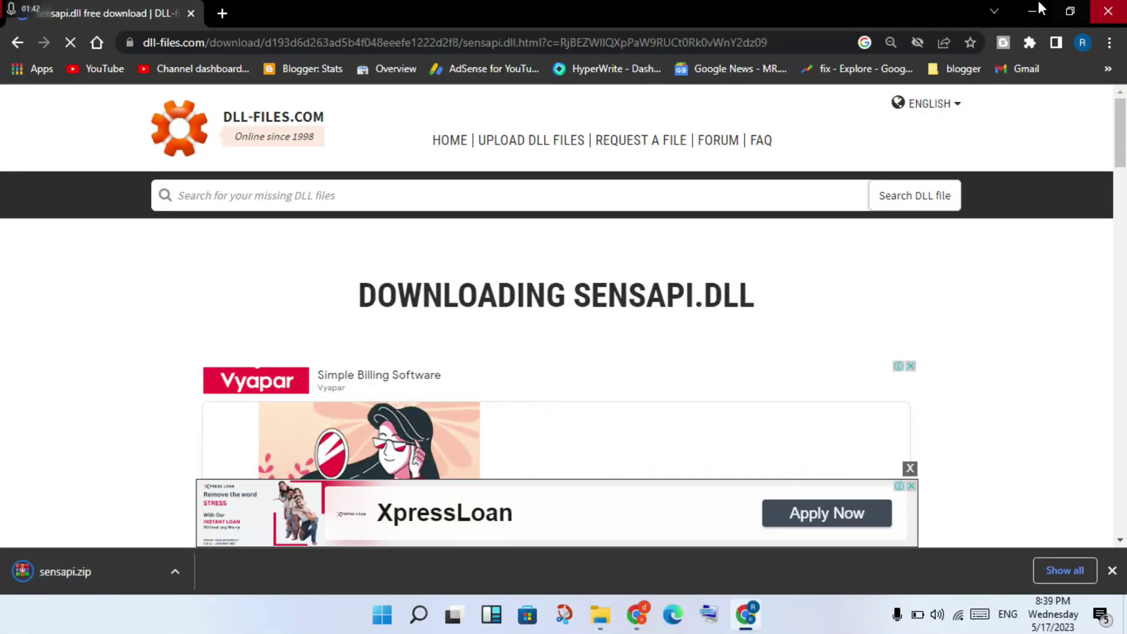
pyautogui.click(1117, 7)
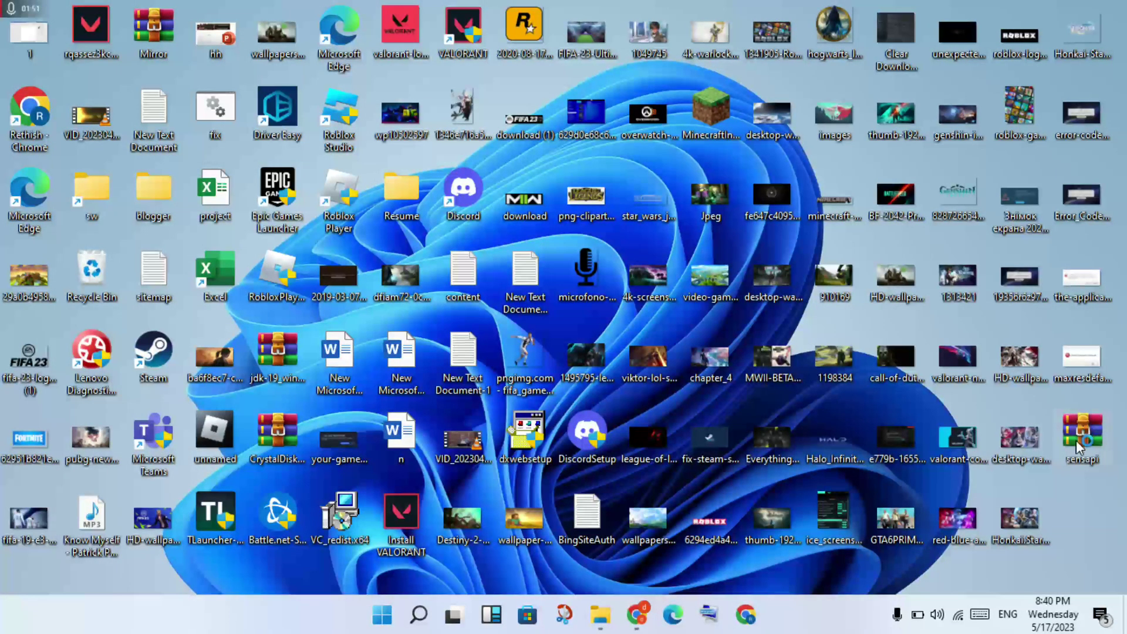
# Step: Choose 'Extract files...' from the desktop sensapi archive's context menu
pyautogui.rightClick(1080, 441)
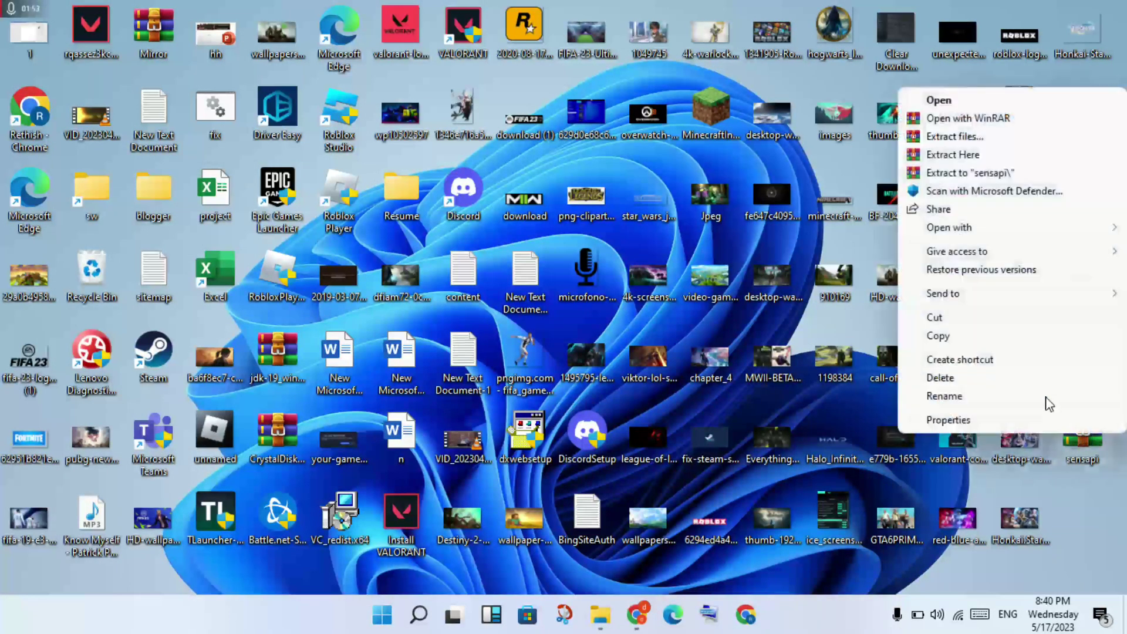
pyautogui.click(997, 141)
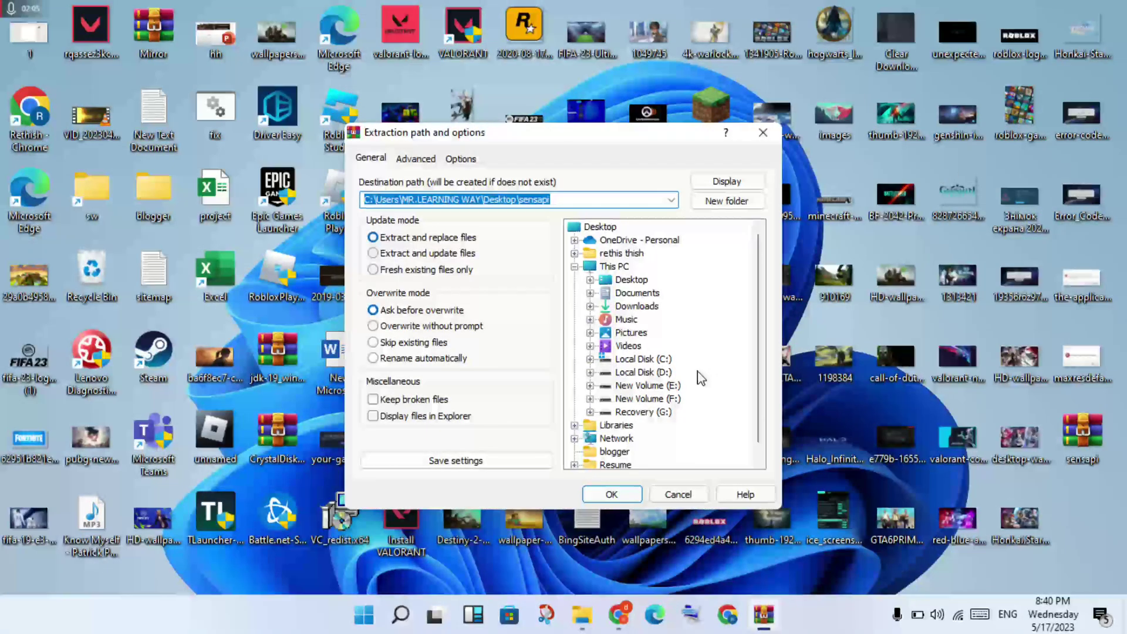
# Step: Extract to Desktop\sensapi, dismiss the trial notice, close WinRAR, and open the new folder
pyautogui.click(621, 500)
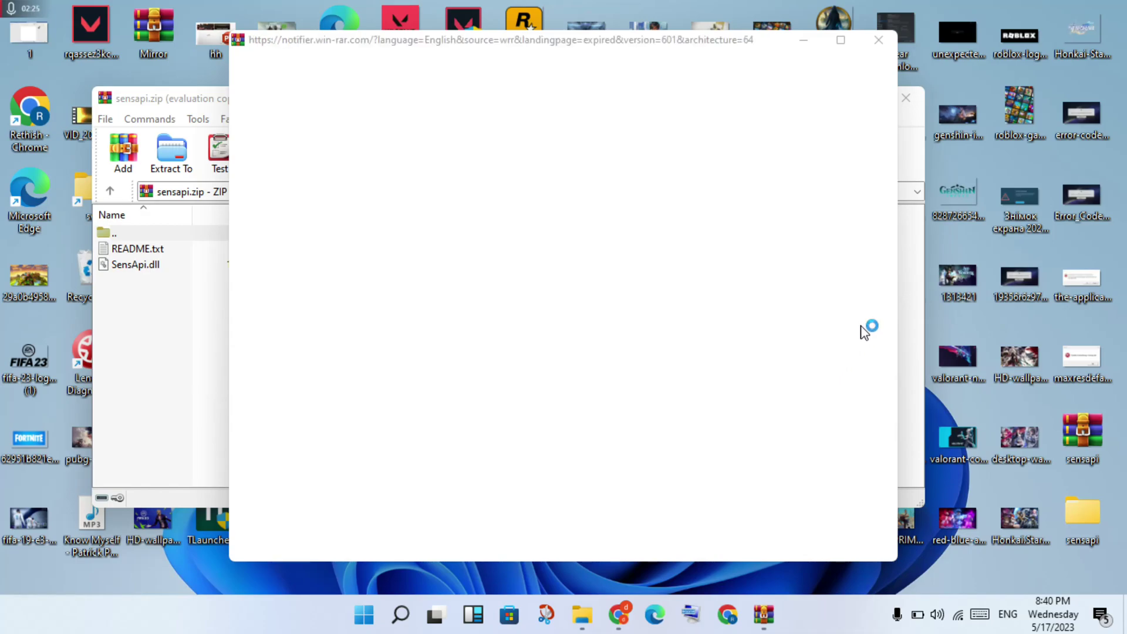
pyautogui.click(876, 44)
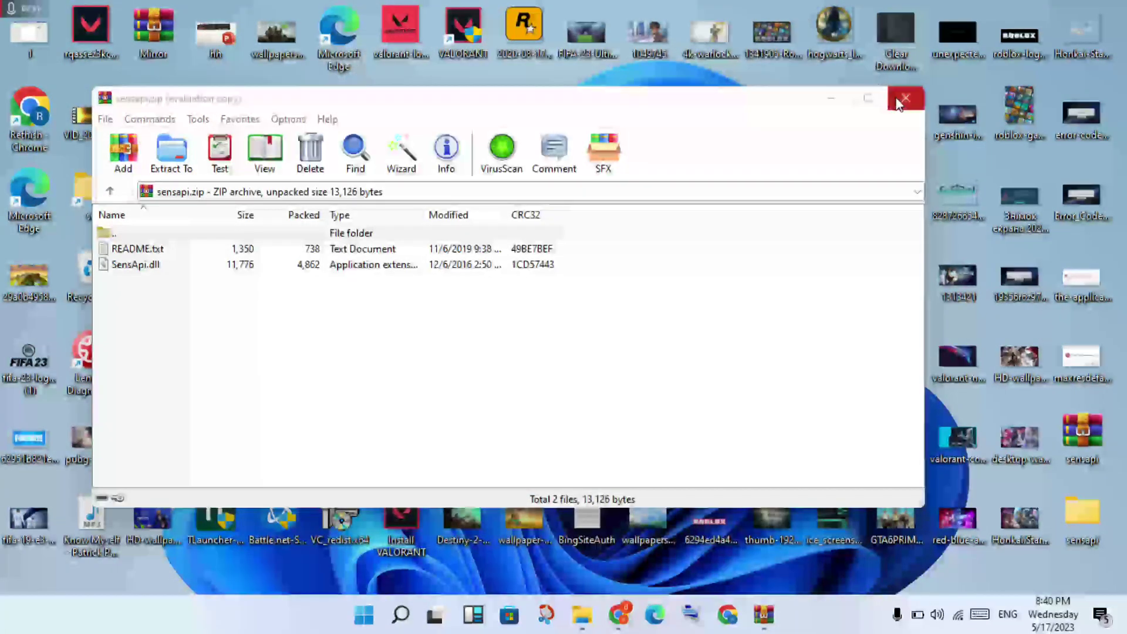
pyautogui.click(898, 101)
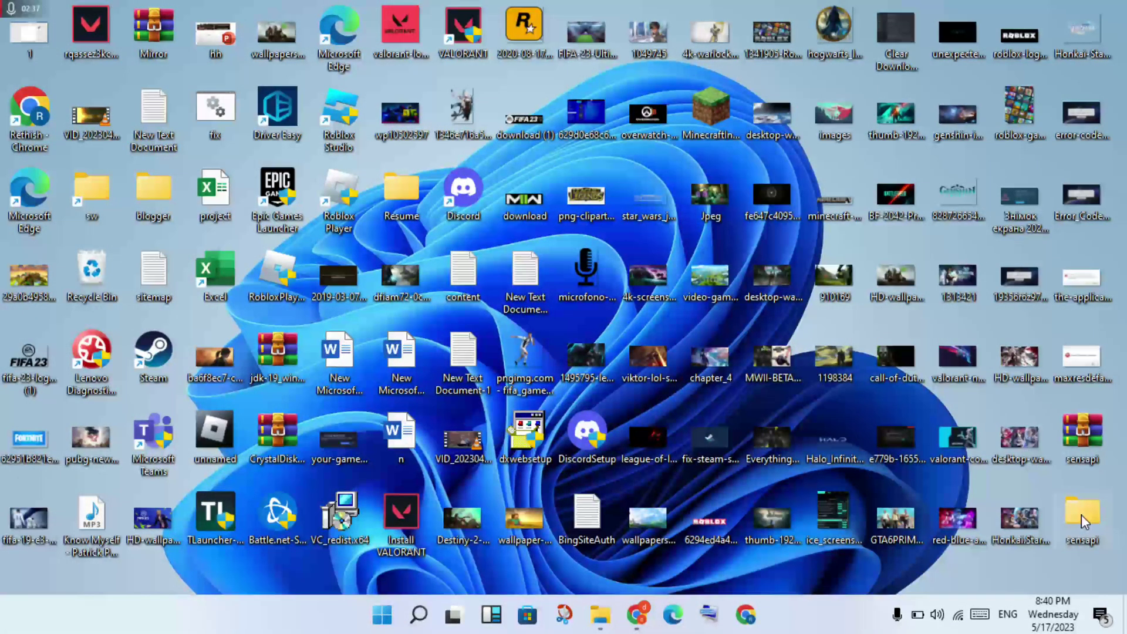
pyautogui.doubleClick(1081, 516)
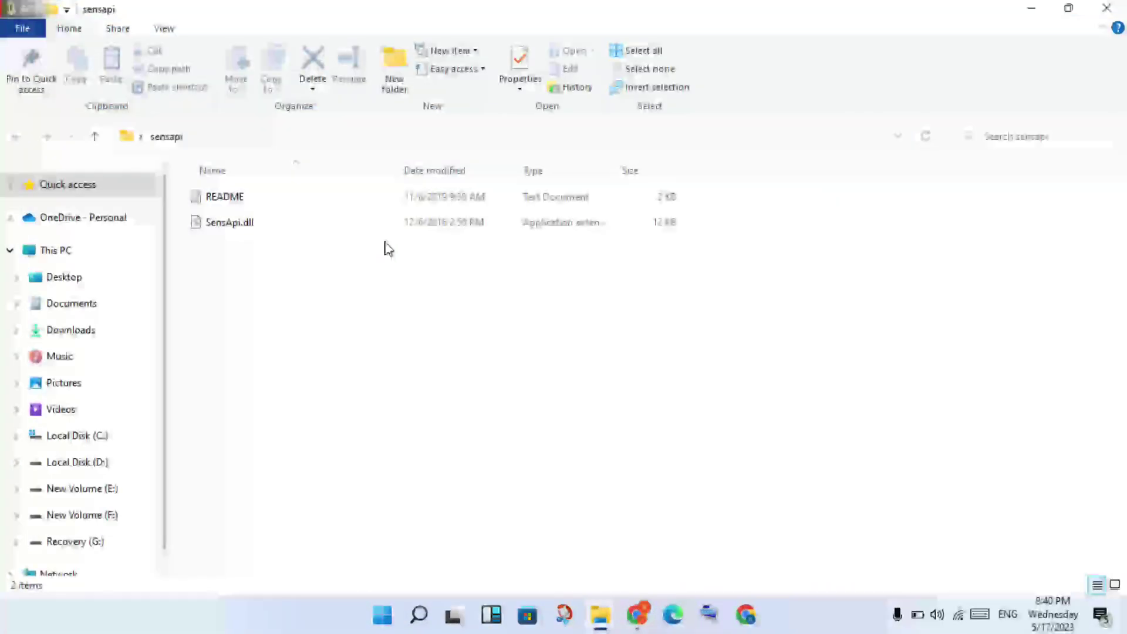
# Step: Copy SensApi.dll from the sensapi folder and go to Local Disk (C:)
pyautogui.click(269, 222)
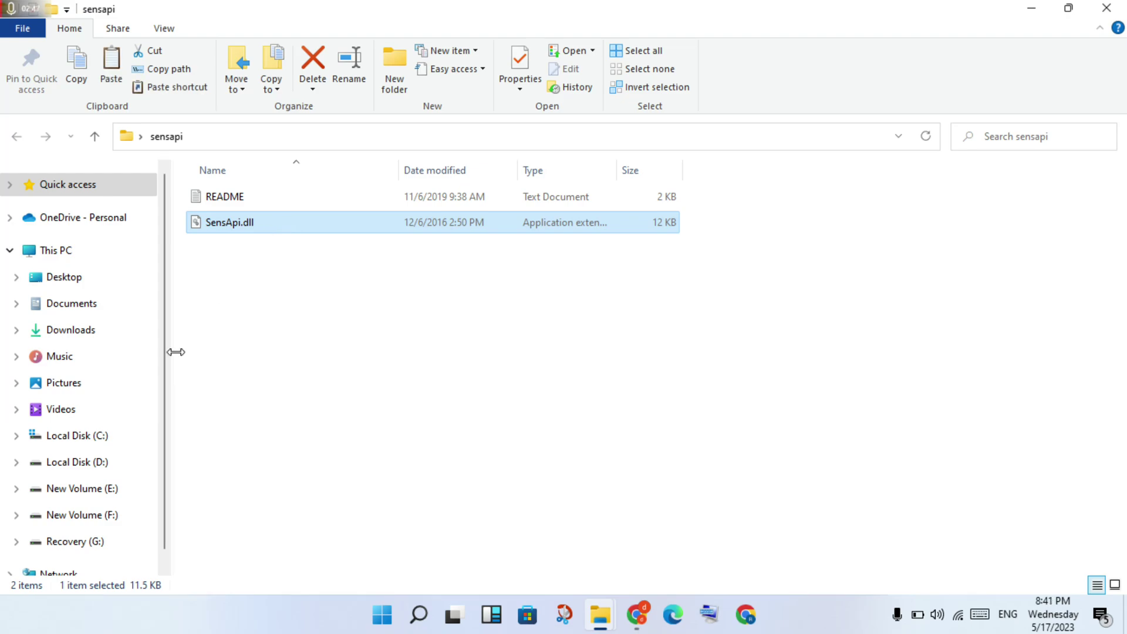
pyautogui.click(109, 445)
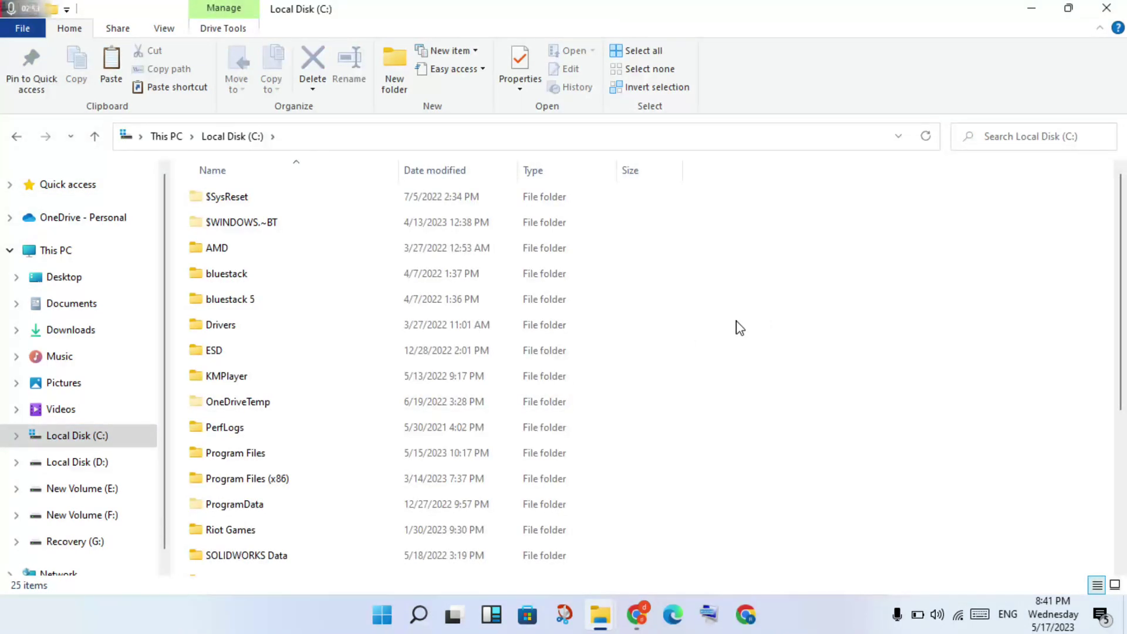
# Step: Paste SensApi.dll into C:\Windows\System32, bringing up the Replace or Skip Files prompt
pyautogui.scroll(-3, 738, 327)
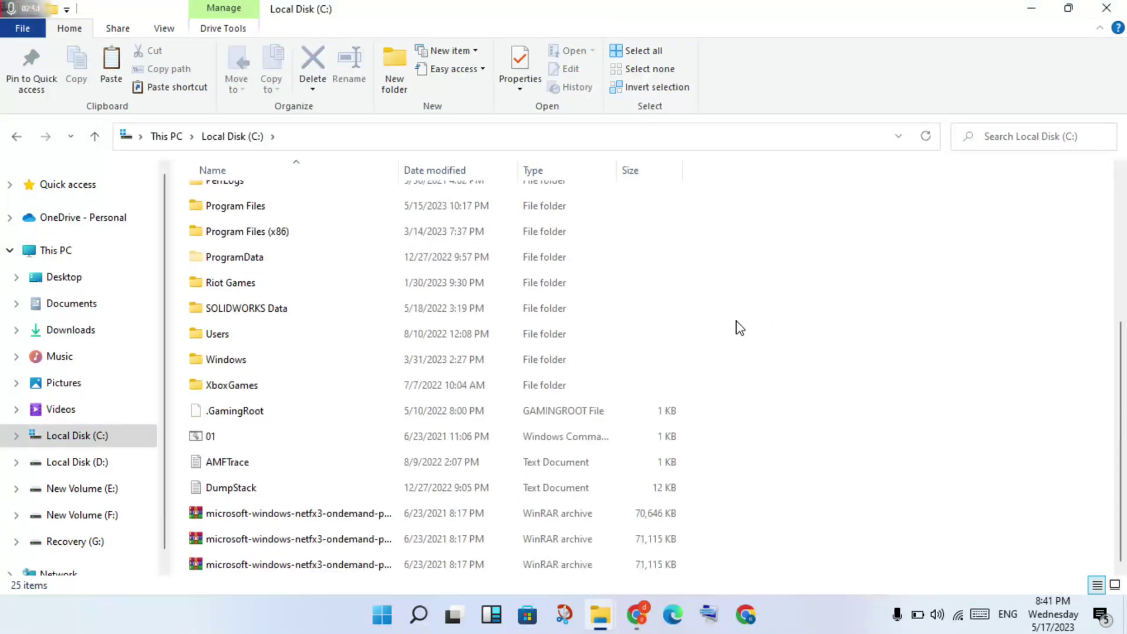
pyautogui.click(393, 367)
pyautogui.doubleClick(393, 366)
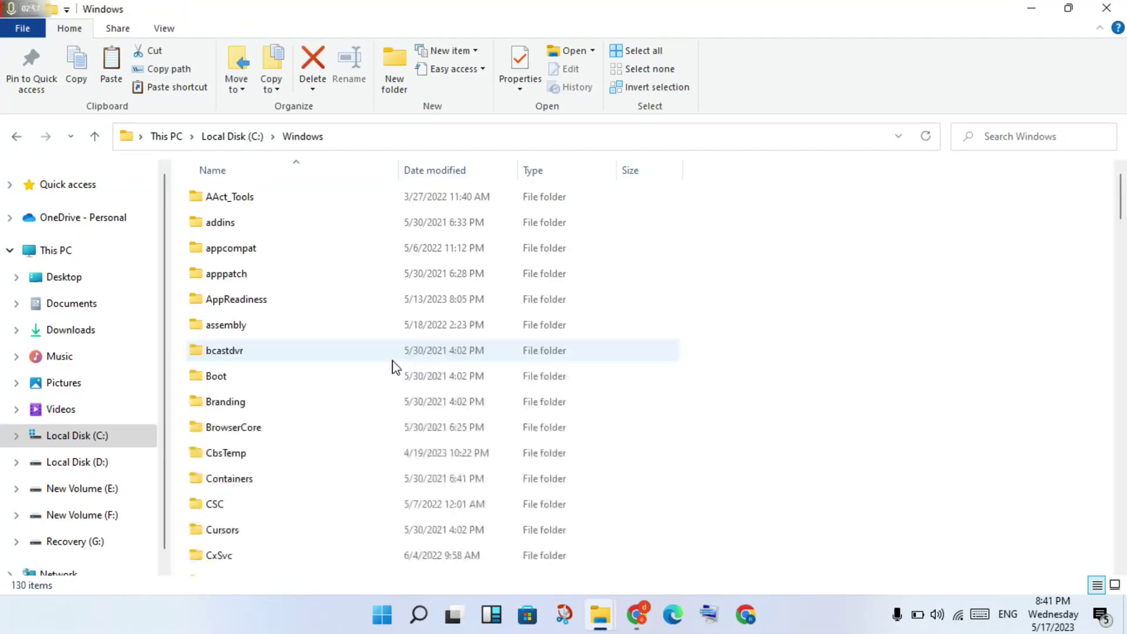
pyautogui.scroll(-3, 599, 376)
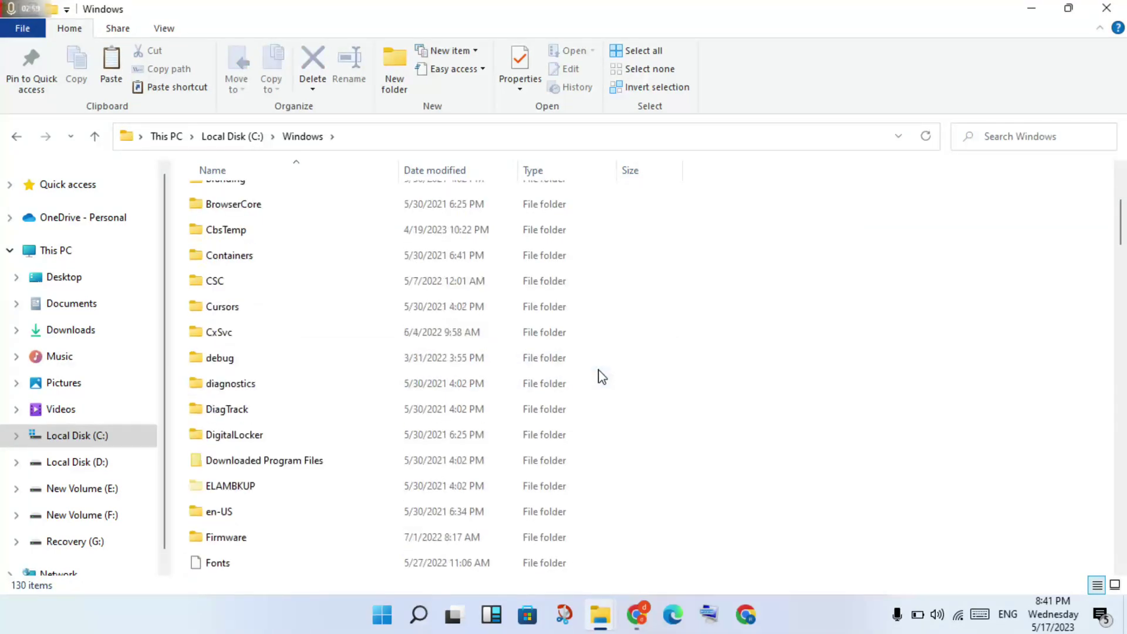
pyautogui.scroll(-6, 496, 418)
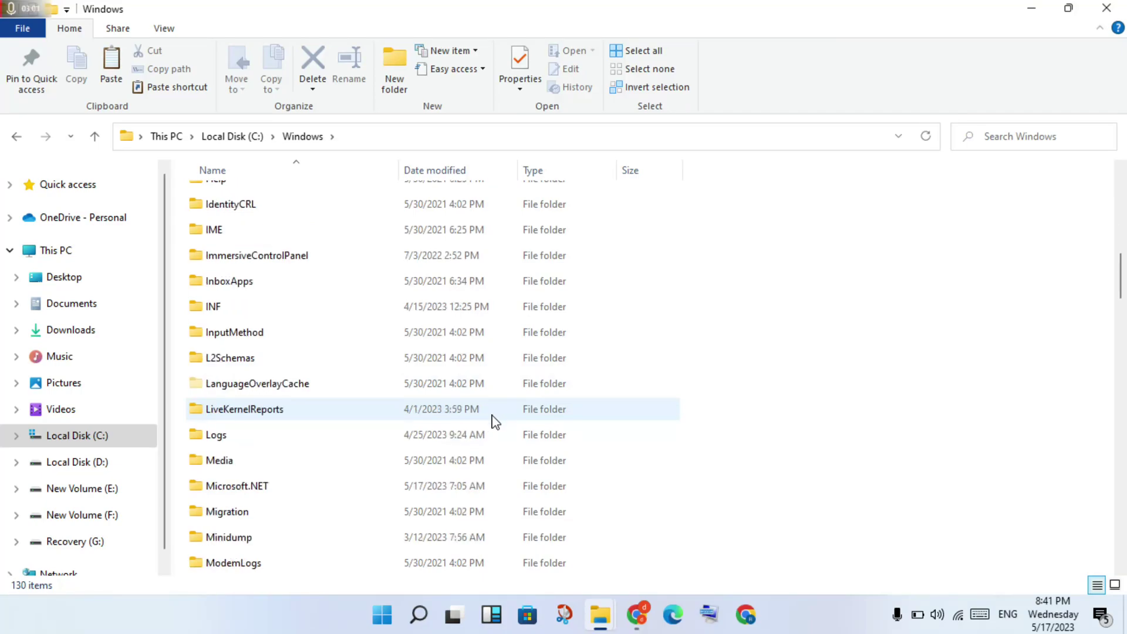
pyautogui.scroll(-3, 496, 420)
pyautogui.scroll(-6, 496, 420)
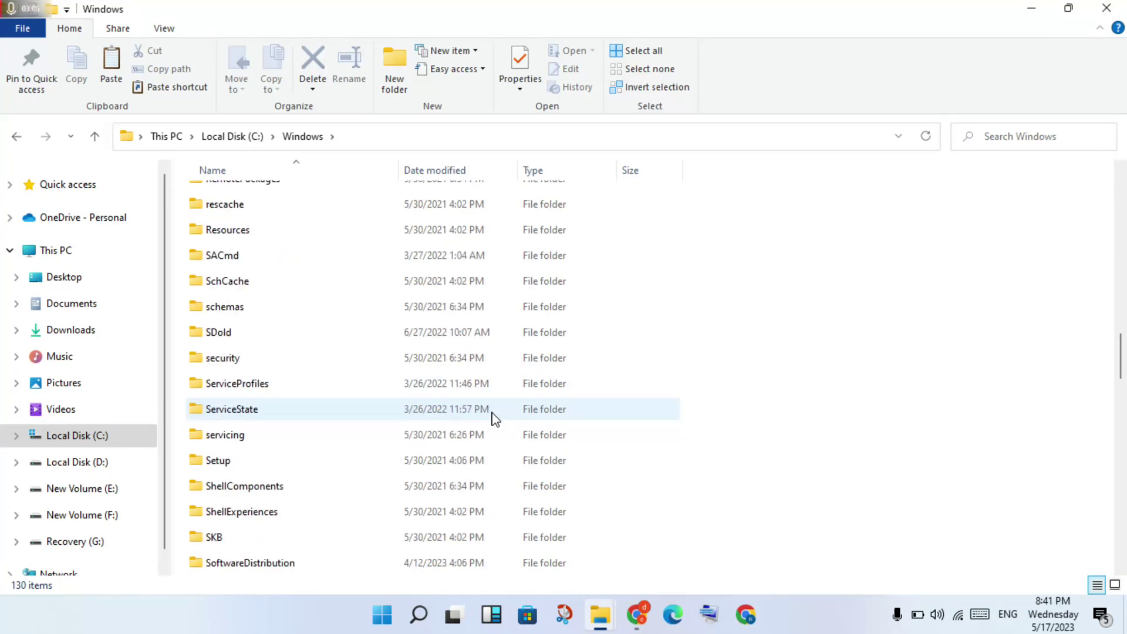
pyautogui.scroll(-3, 496, 418)
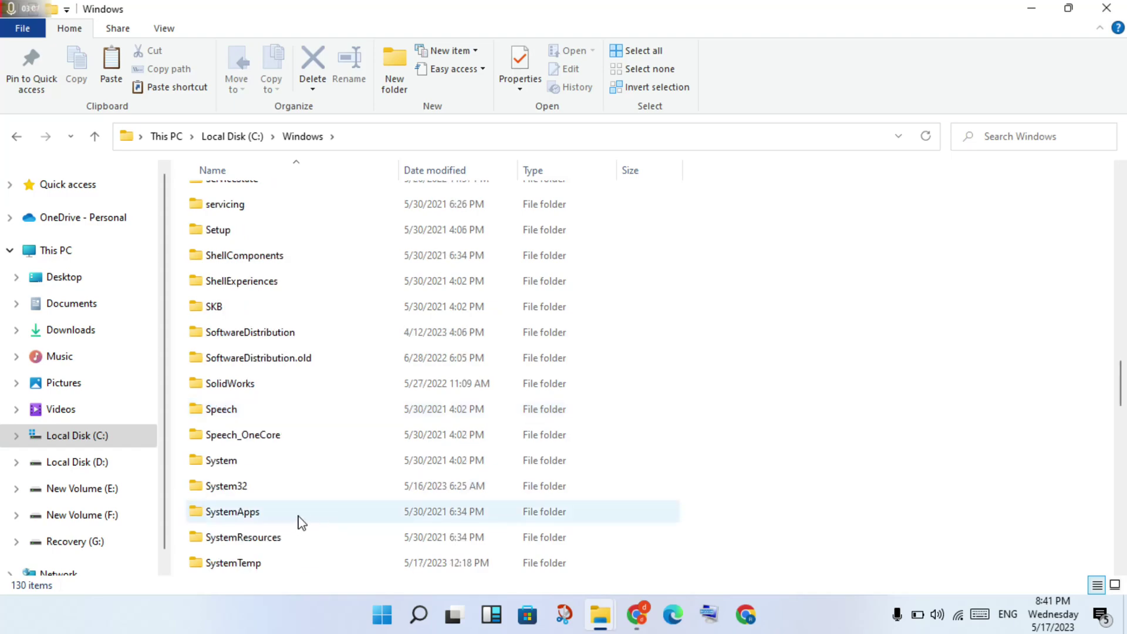
pyautogui.doubleClick(328, 496)
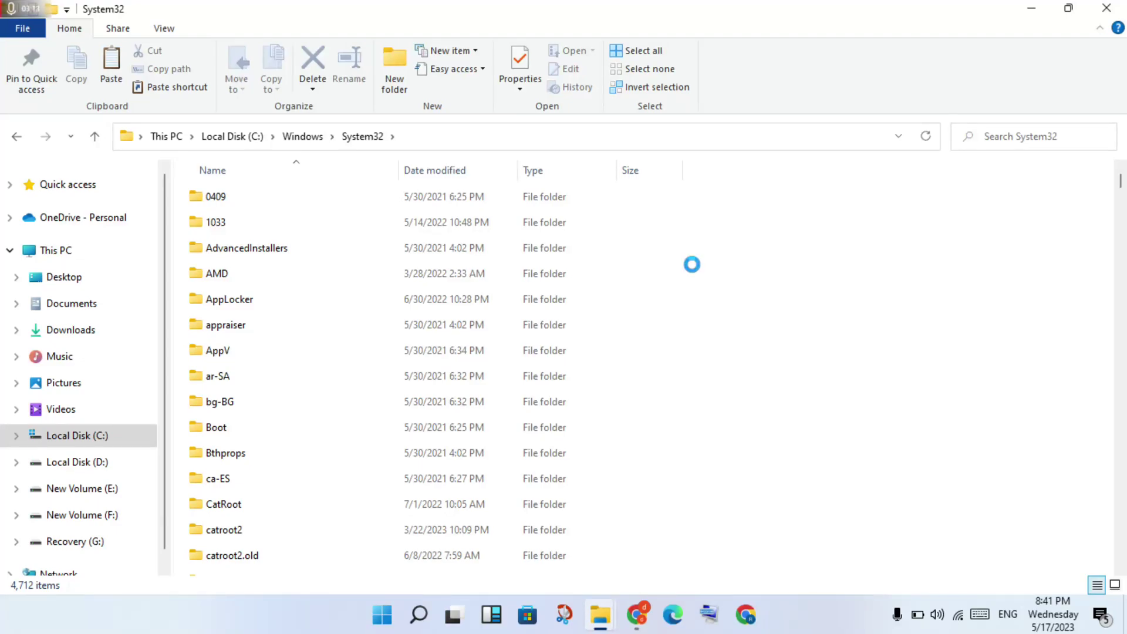
pyautogui.rightClick(694, 267)
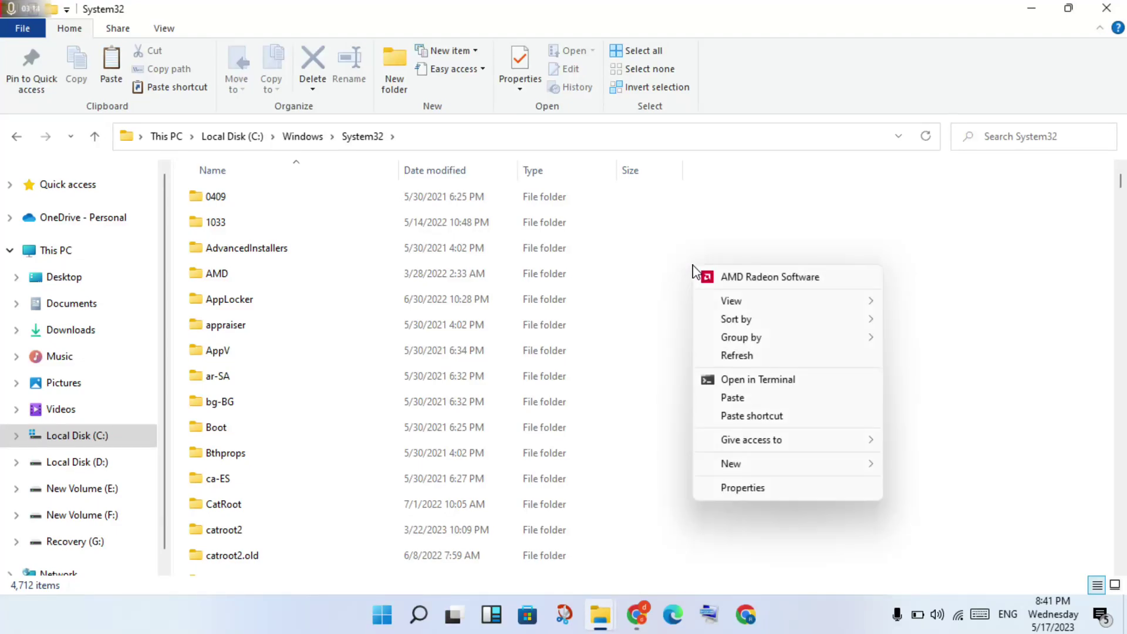
pyautogui.click(740, 398)
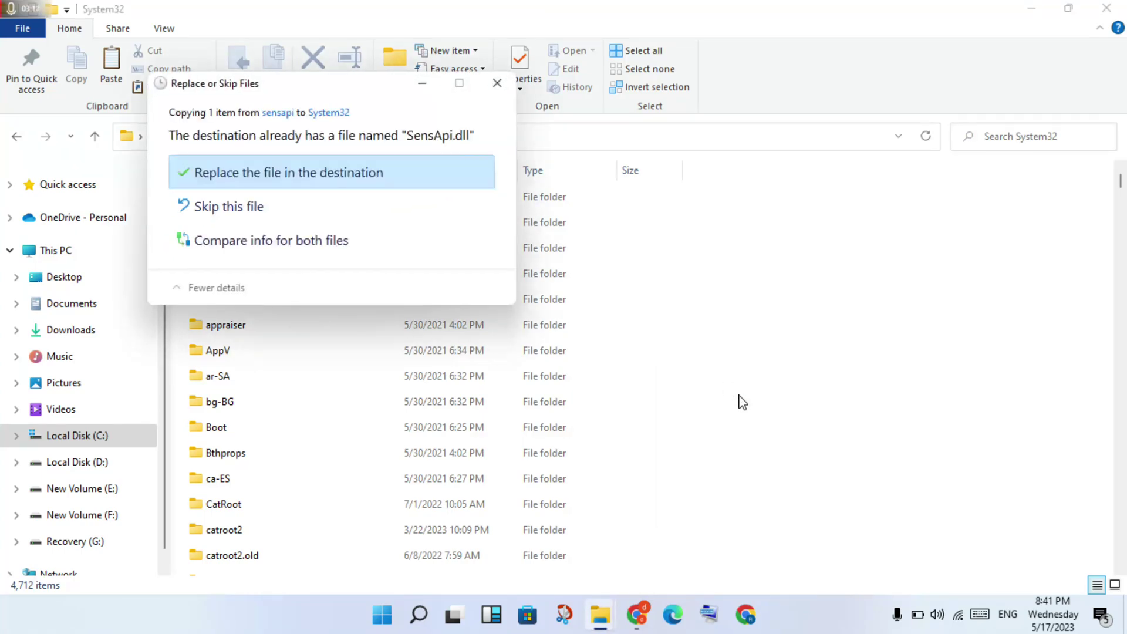
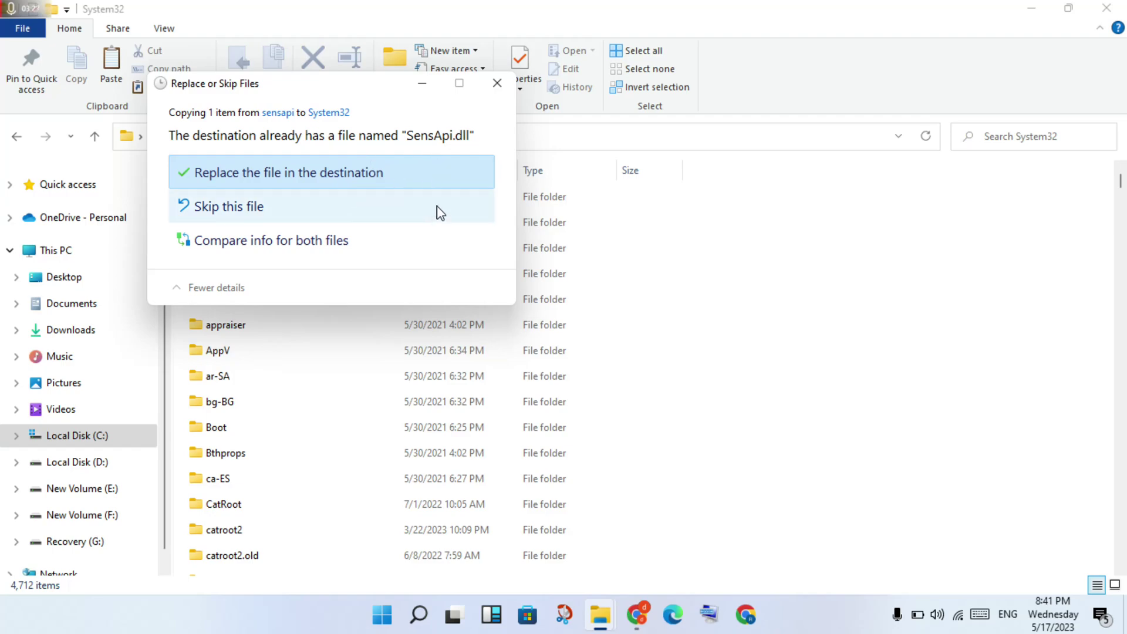
# Step: Dismiss the Replace or Skip Files prompt for the existing SensApi.dll in System32
pyautogui.click(497, 83)
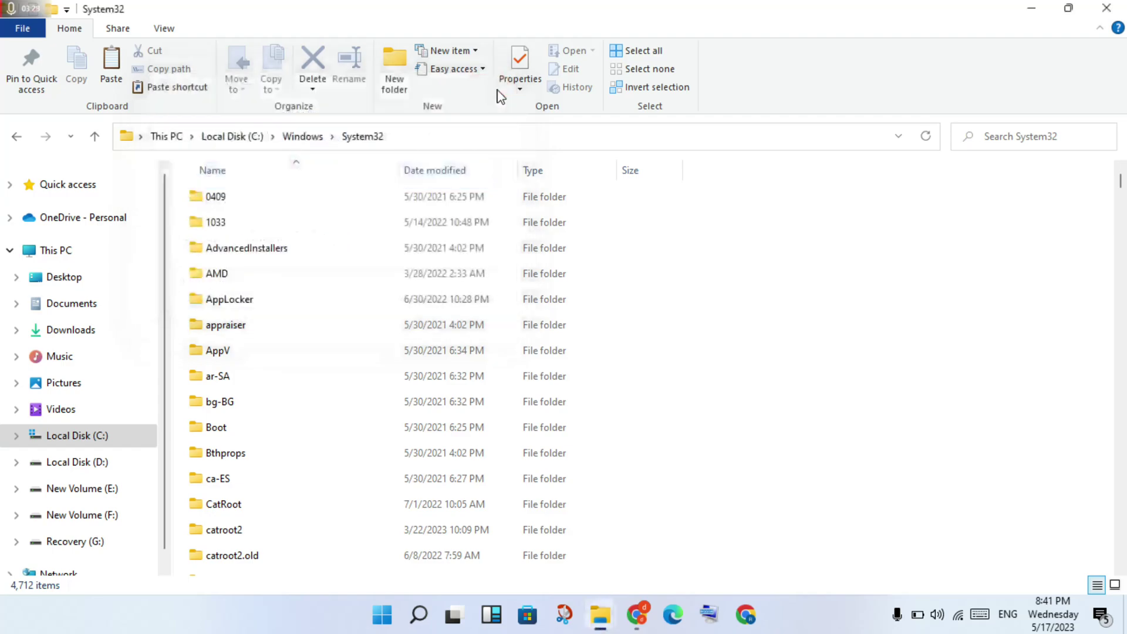
# Step: Go back up to C:\Windows and open the SysWOW64 folder
pyautogui.click(303, 137)
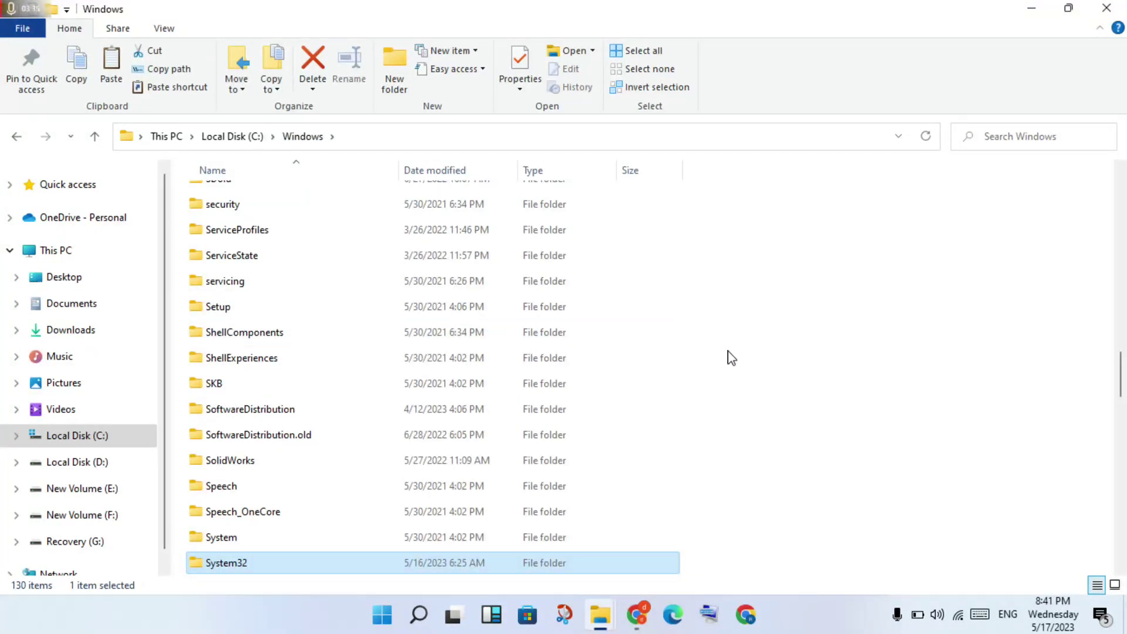
pyautogui.scroll(-3, 731, 361)
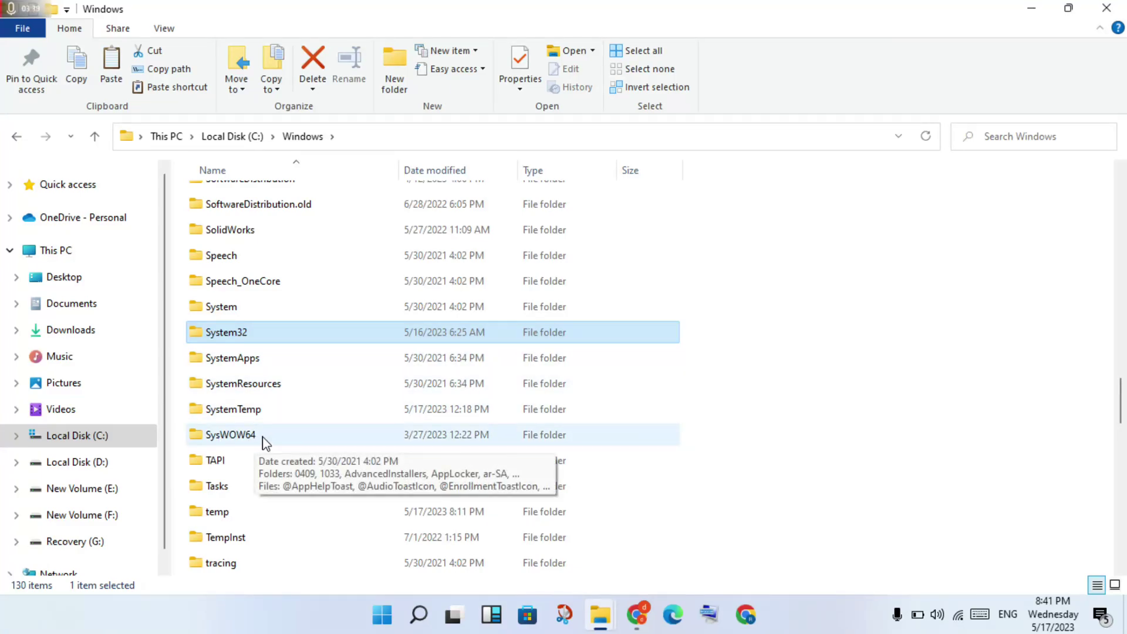
pyautogui.click(277, 440)
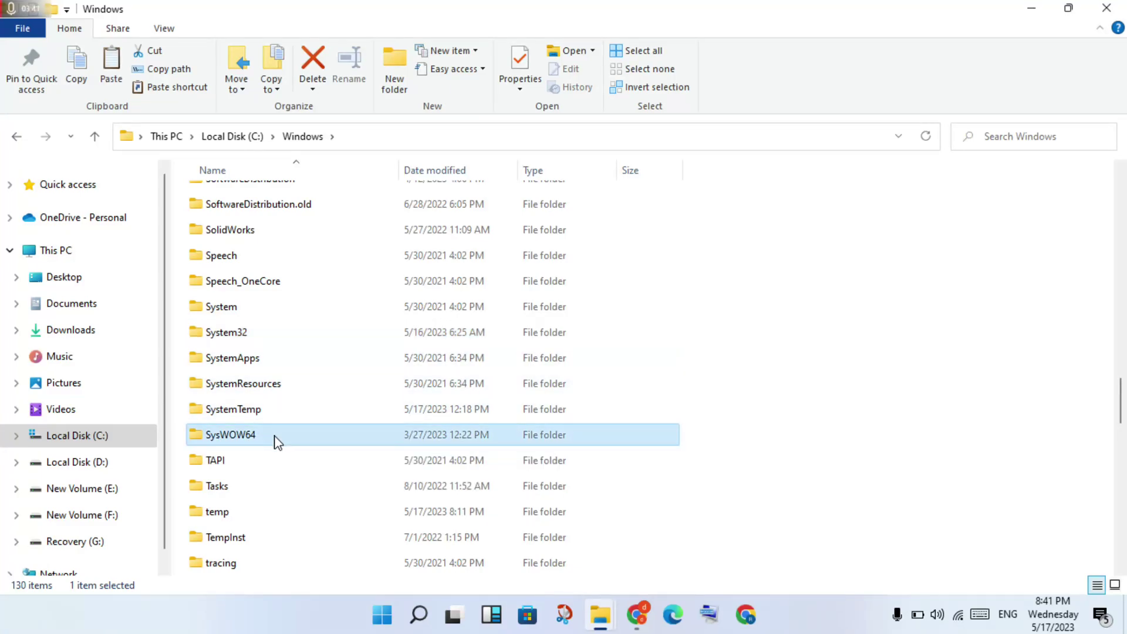
pyautogui.doubleClick(277, 440)
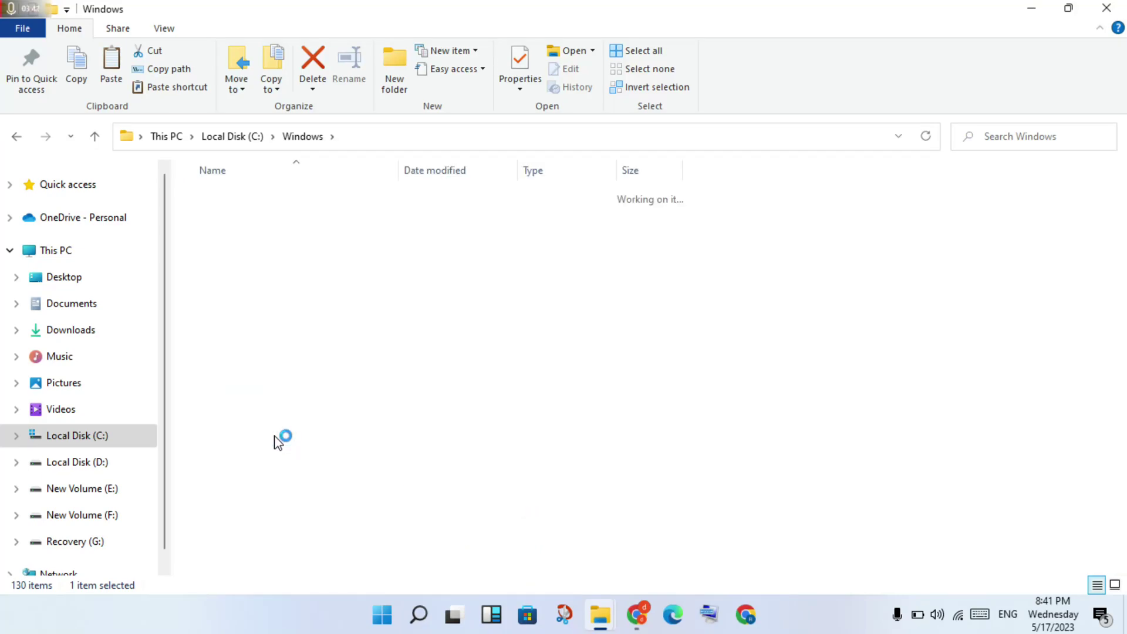
# Step: Paste SensApi.dll into SysWOW64, dismiss the existing-file prompt, and close the window
pyautogui.rightClick(699, 259)
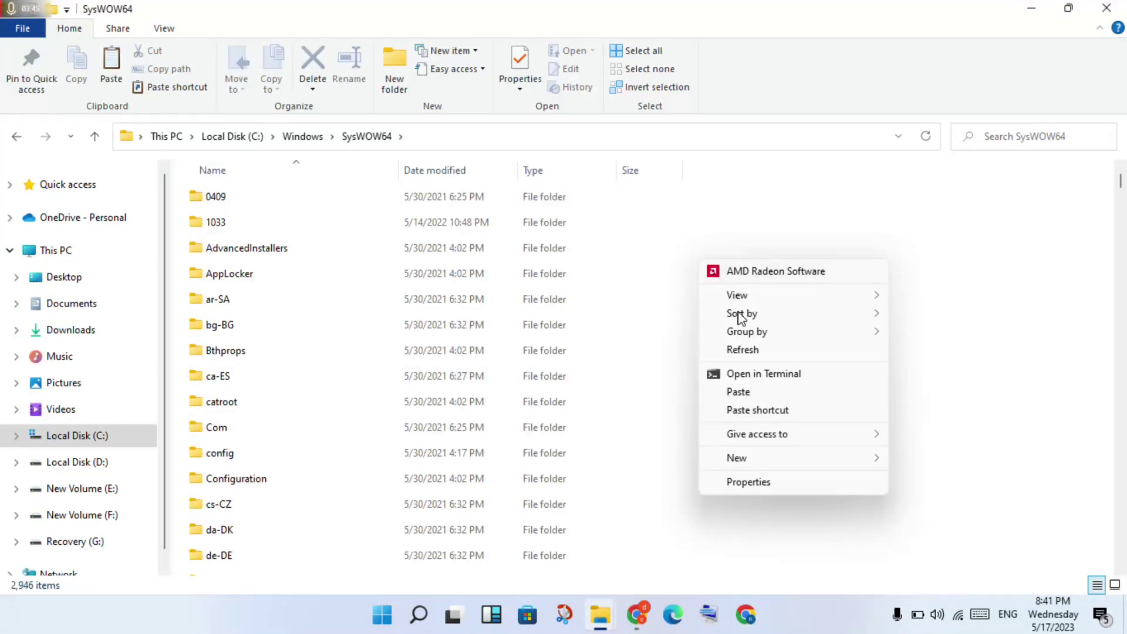
pyautogui.click(738, 391)
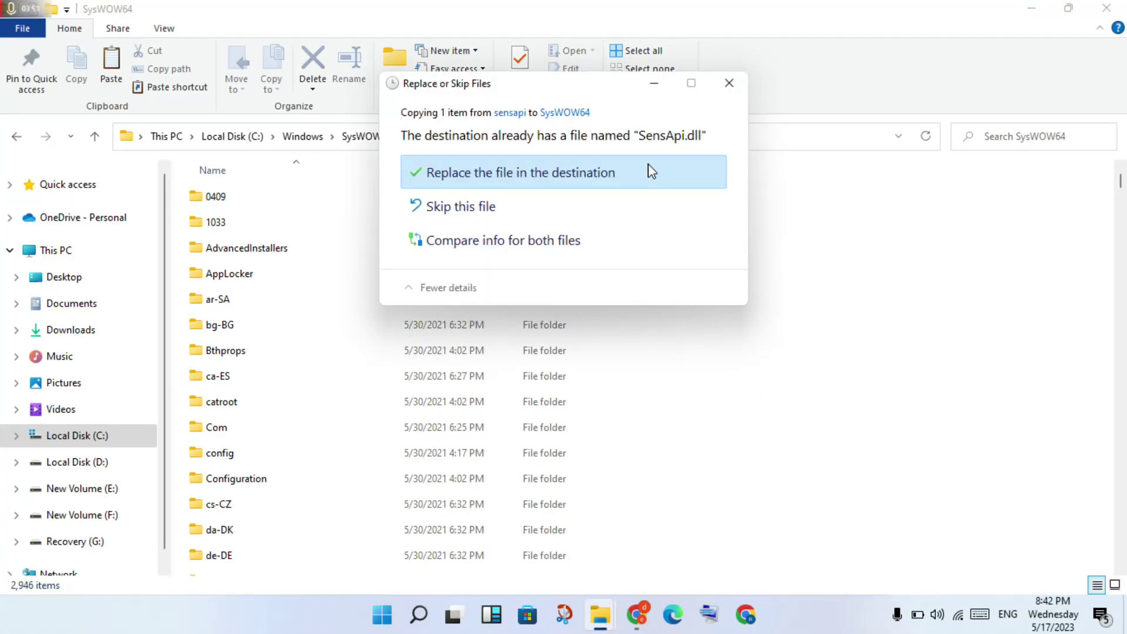
pyautogui.click(735, 79)
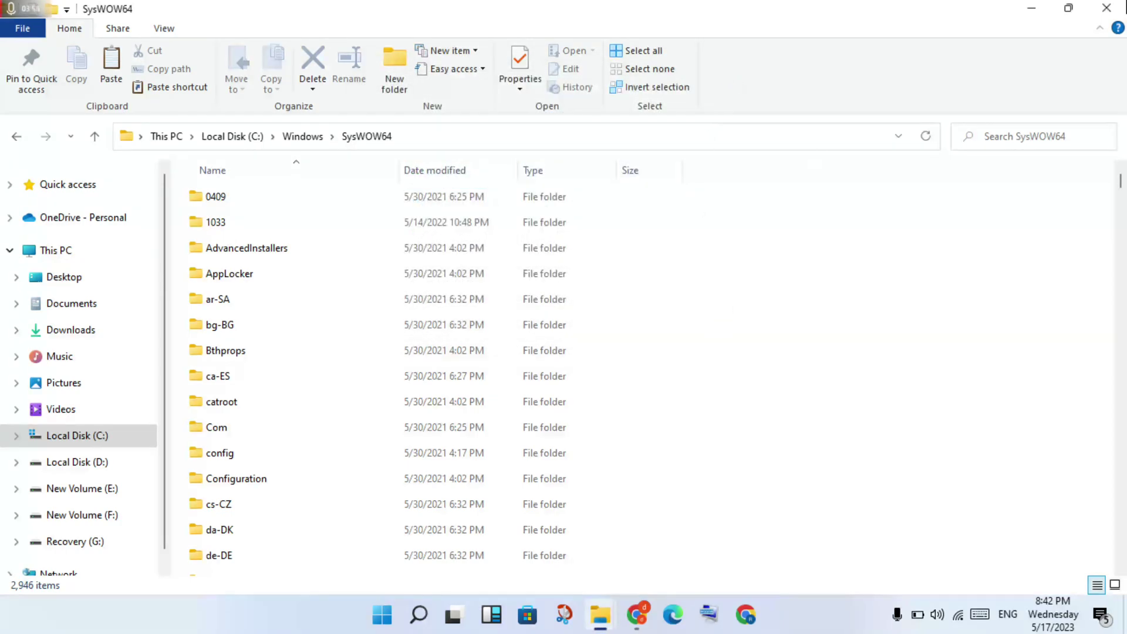
pyautogui.click(1106, 7)
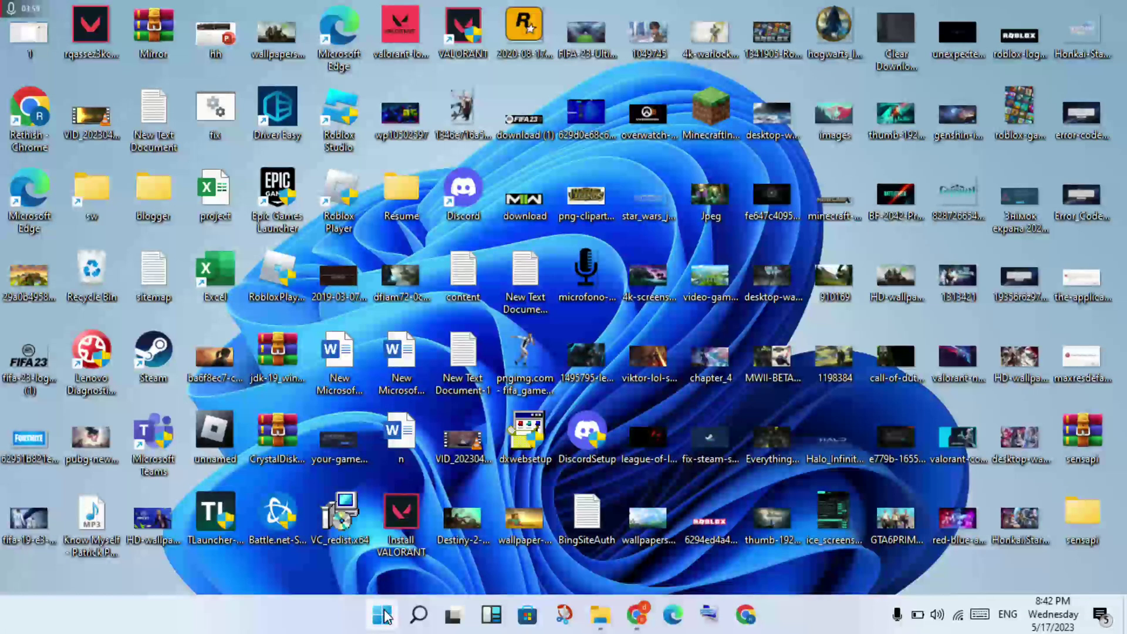
# Step: Open Start, view the Sleep, Shut down and Restart choices, then dismiss them
pyautogui.click(383, 615)
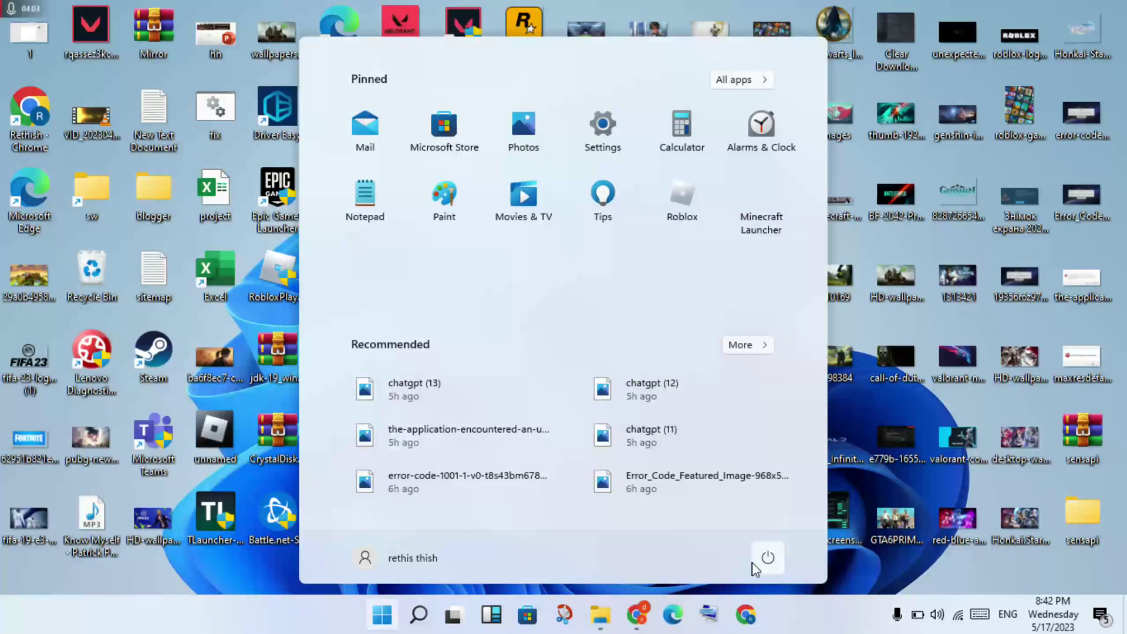
pyautogui.click(763, 556)
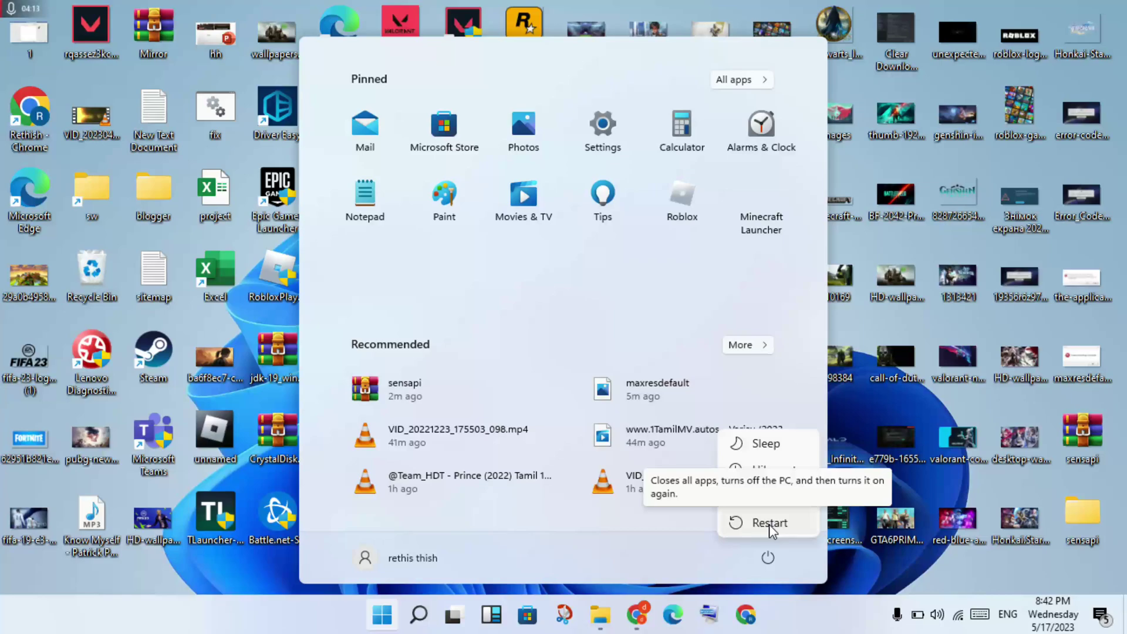
pyautogui.press('Escape')
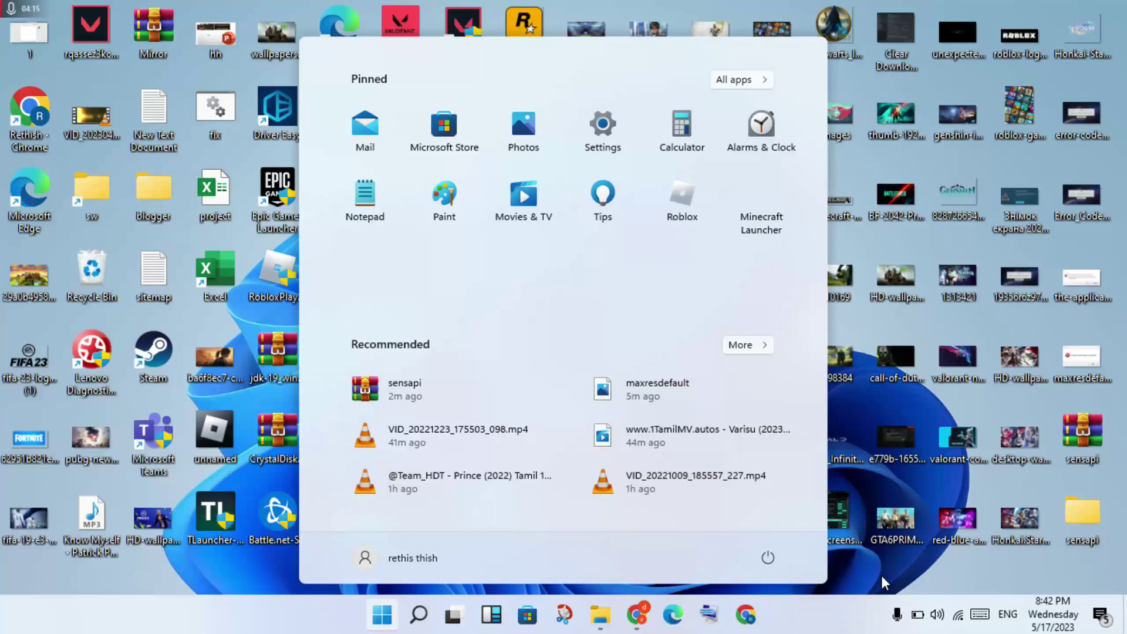